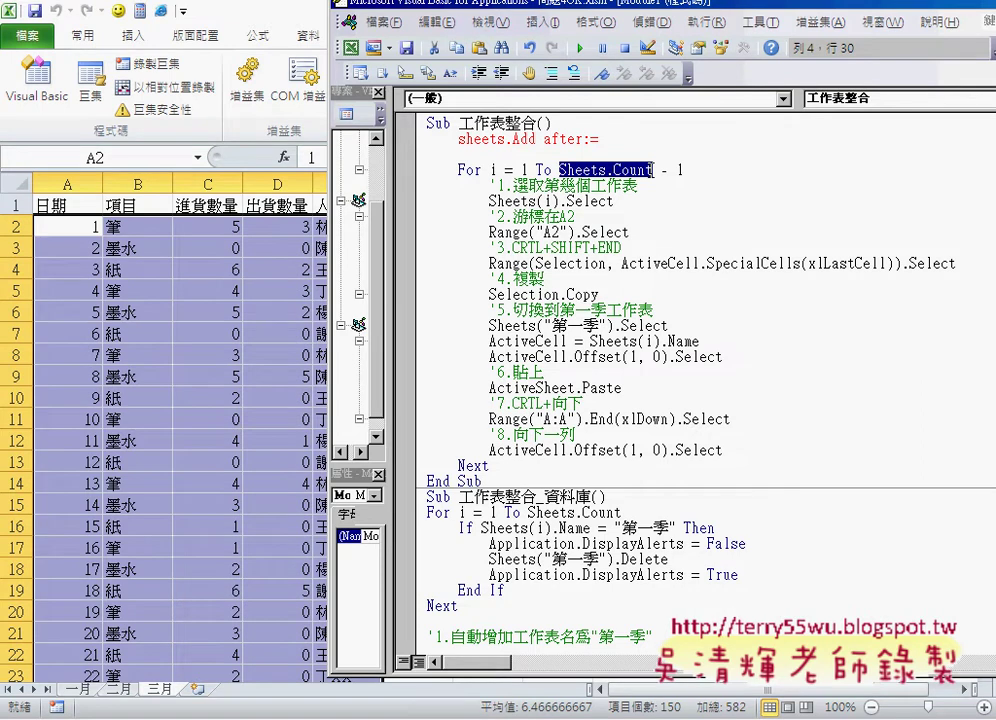
Step: Complete the first line as Sheets.Add after:=Sheets("三月")
left_click(618, 136)
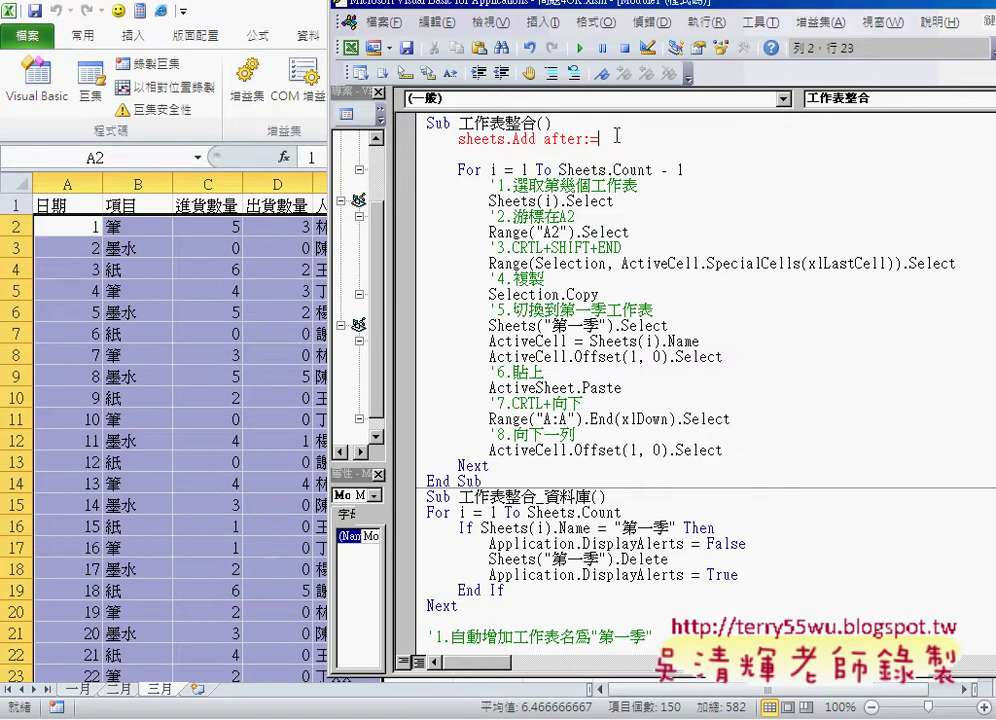
type("sheet")
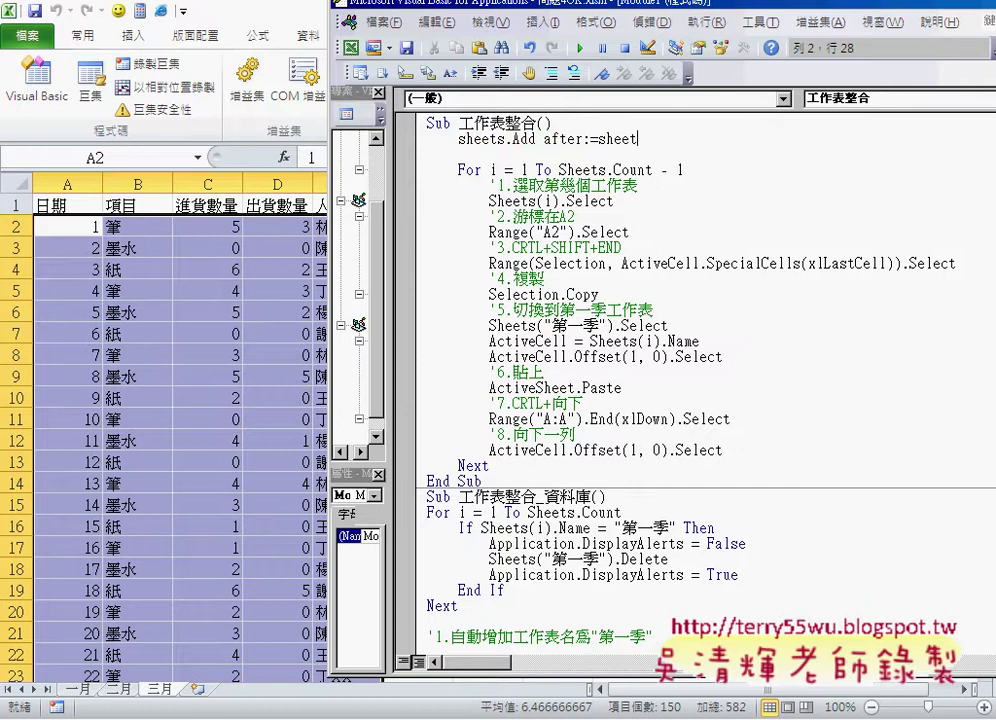
type("s(")
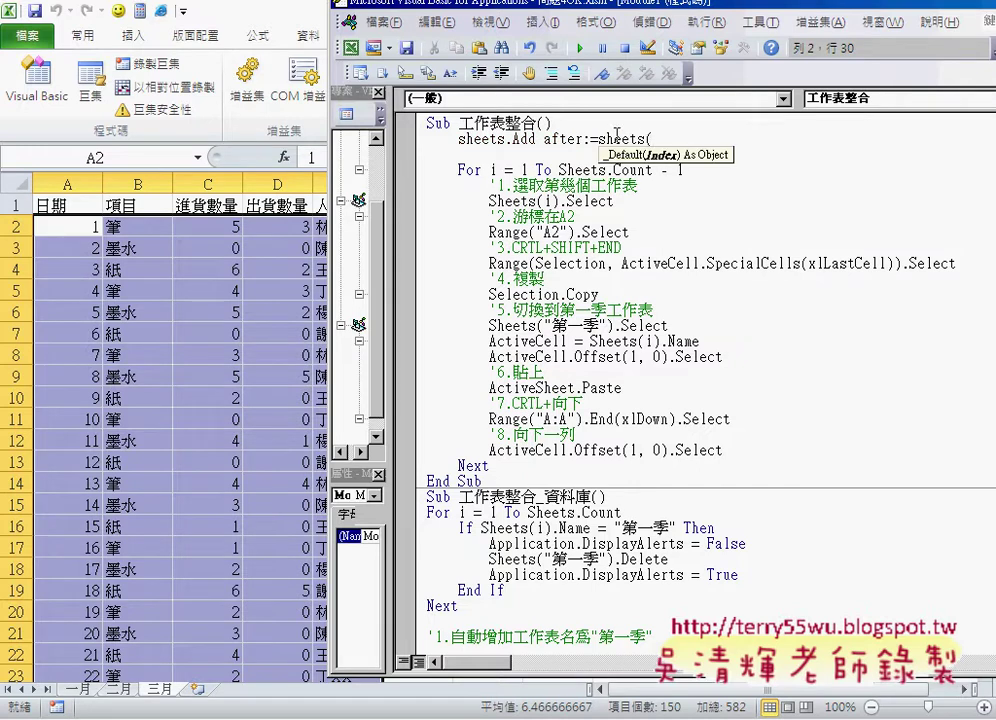
type("\"\"")
type(")")
key("Left")
key("Left")
type("n")
type("0 ")
type("m,4")
key("Return")
key("Right")
key("Right")
key("Left")
key("Right")
key("Left")
key("Left")
Step: Replace "三月" with Sheets.Count taken from the For loop line
left_click_drag(559, 170, 652, 170)
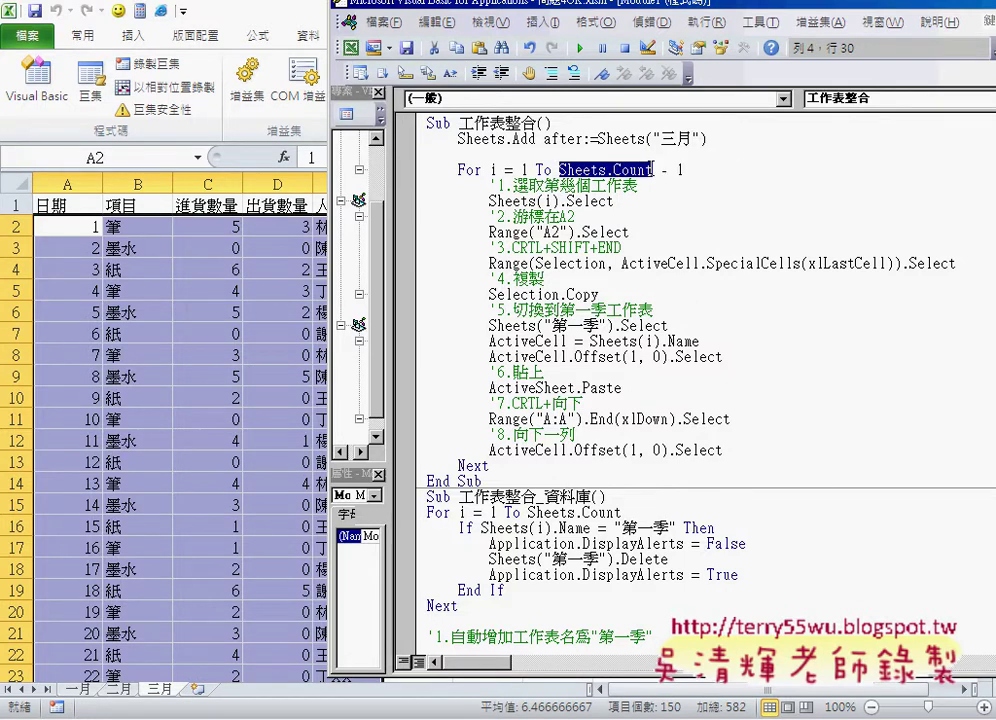
left_click_drag(653, 139, 703, 139)
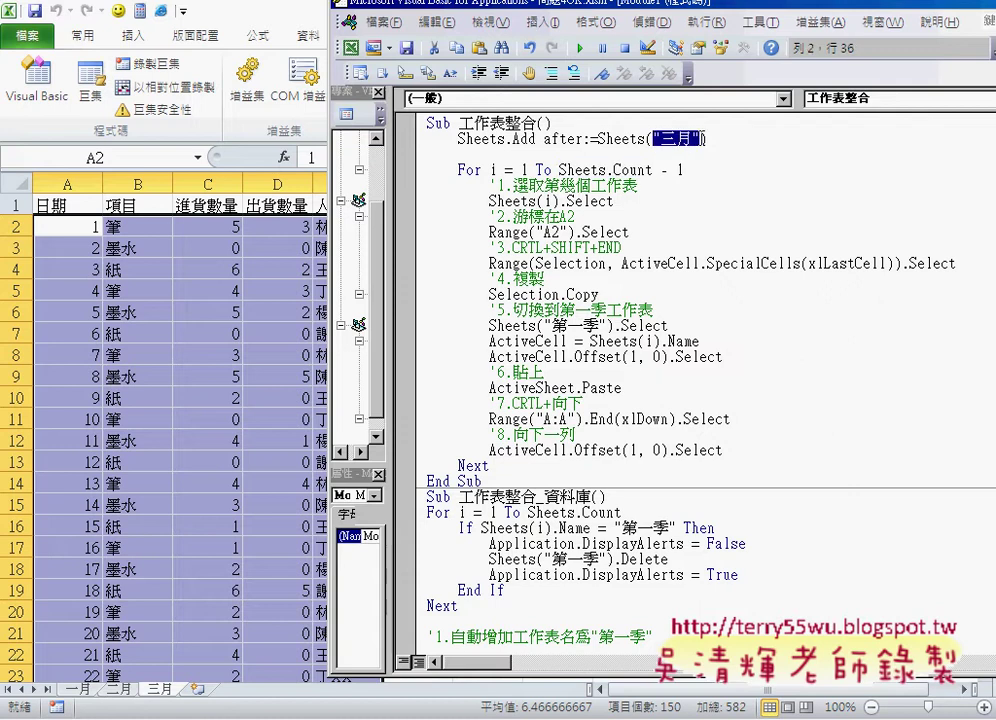
type("Sheets.Count")
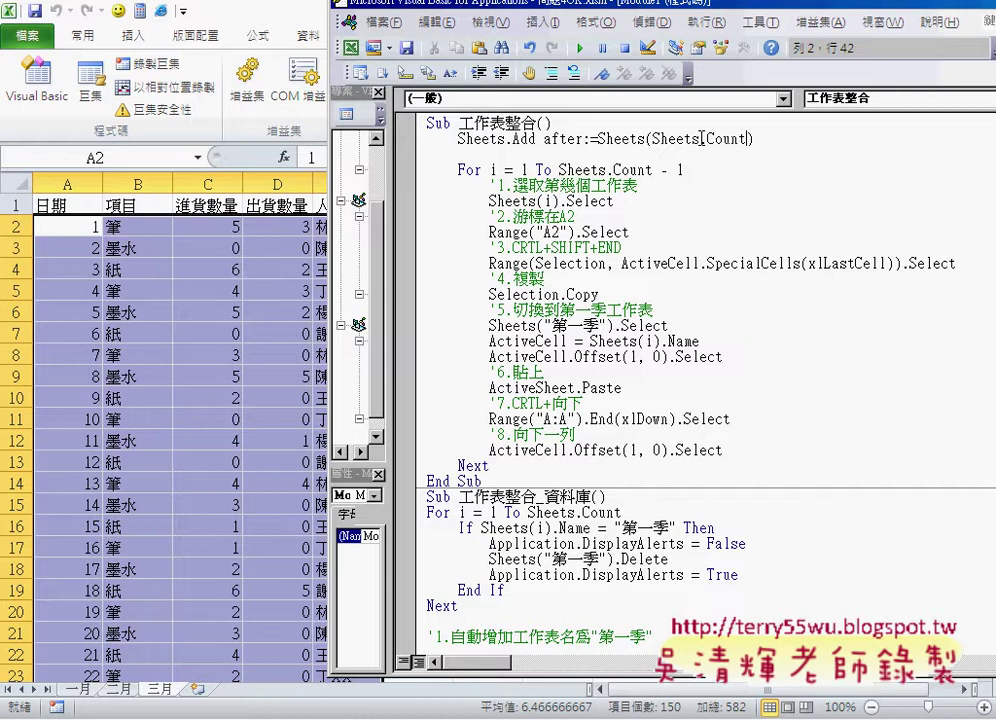
Step: Add a blank line after Sheets.Add and step into 工作表整合 up to that line with F8
left_click(671, 218)
left_click(765, 139)
key("Return")
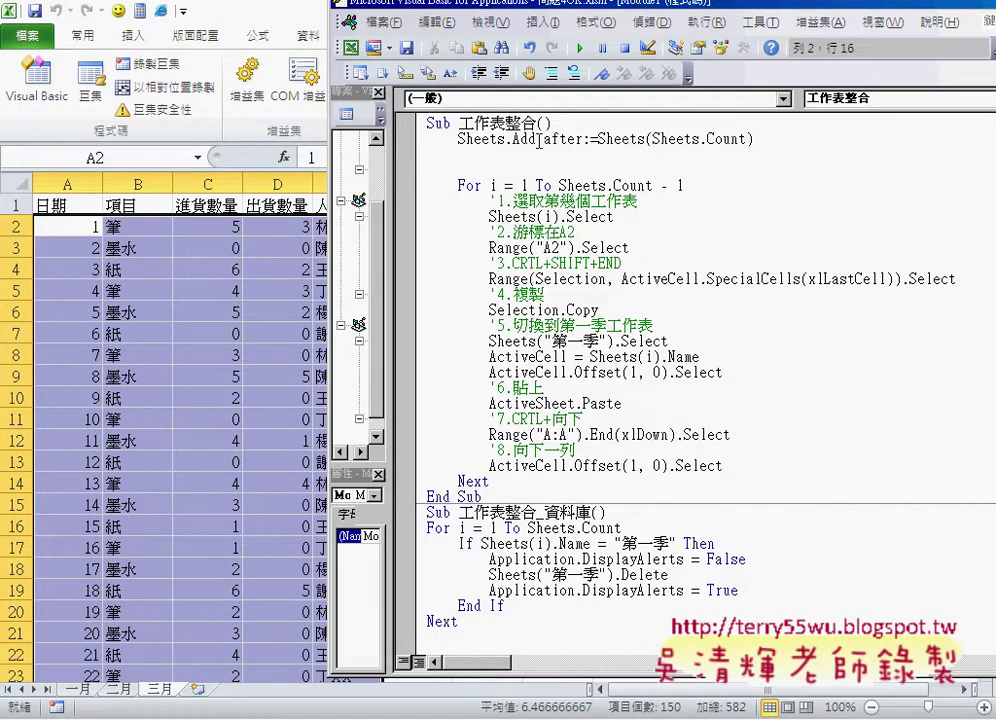
key("F8")
key("F8")
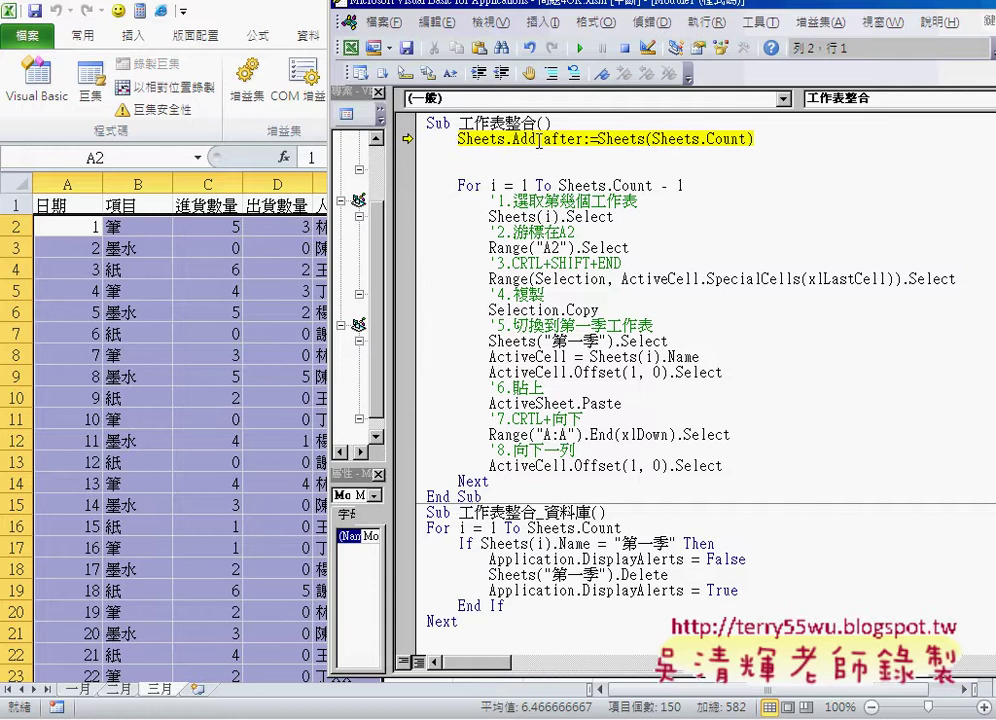
key("F8")
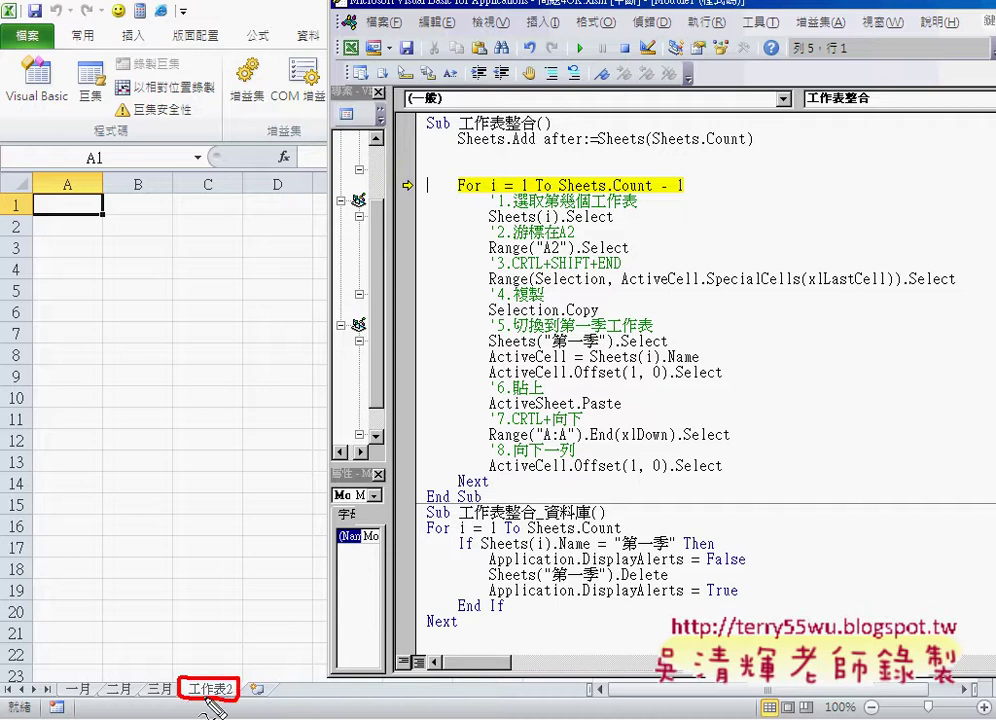
Step: Check the new 工作表2 tab after 三月, then copy Sheets(Sheets.Count) for reuse on line 3
mouse_move(447, 128)
left_mouse_down()
mouse_move(195, 680)
mouse_move(207, 660)
left_mouse_up()
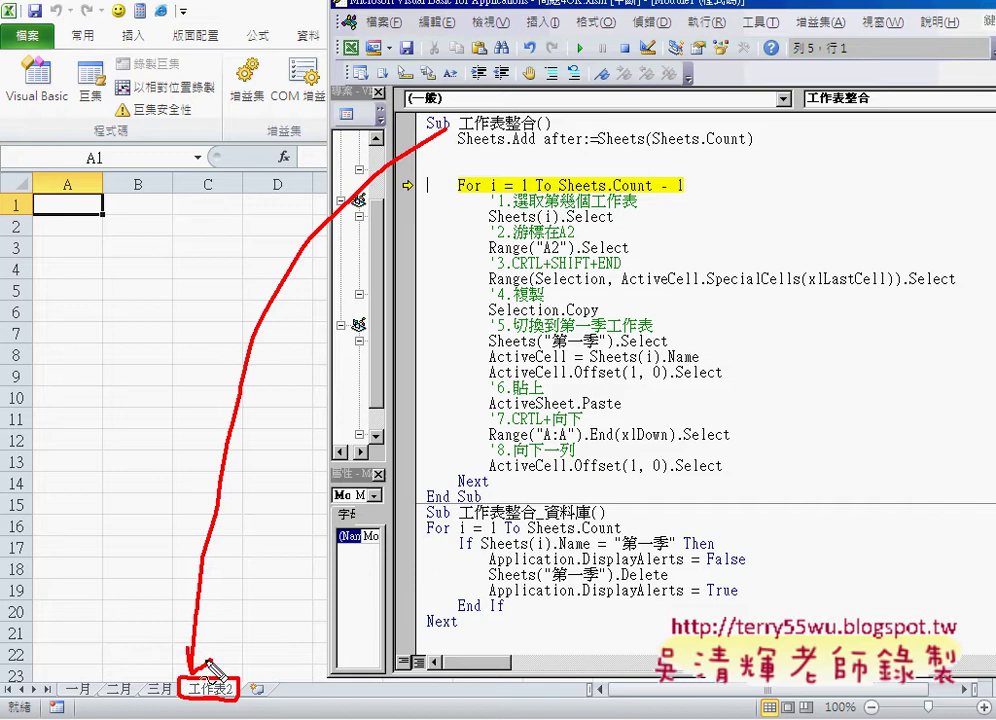
left_click_drag(262, 678, 268, 706)
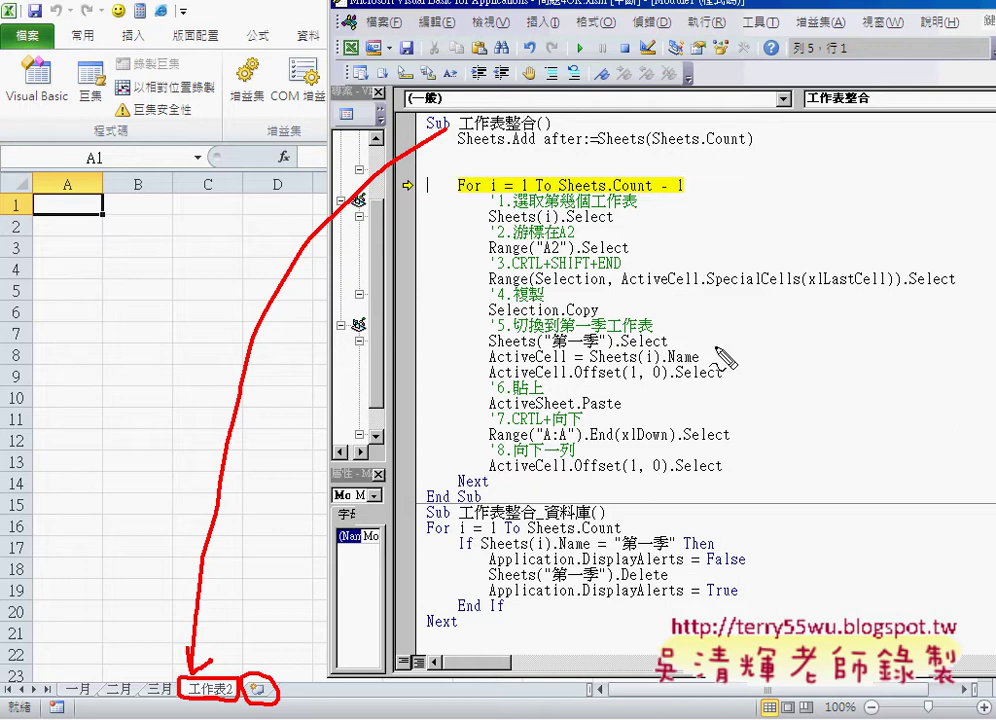
left_click_drag(604, 147, 746, 147)
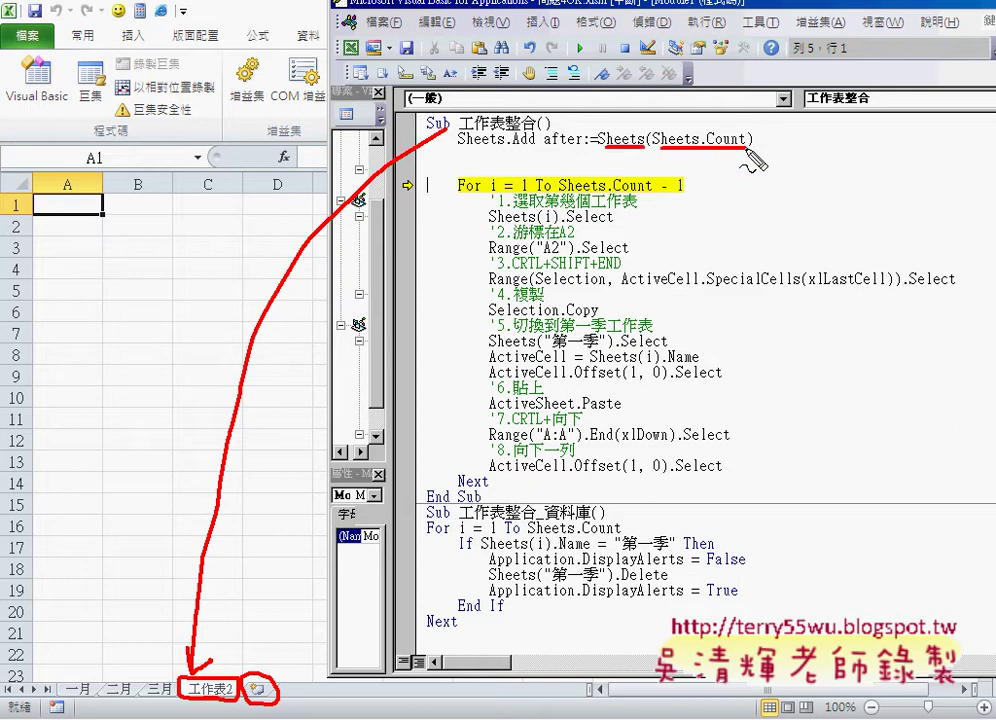
key("Escape")
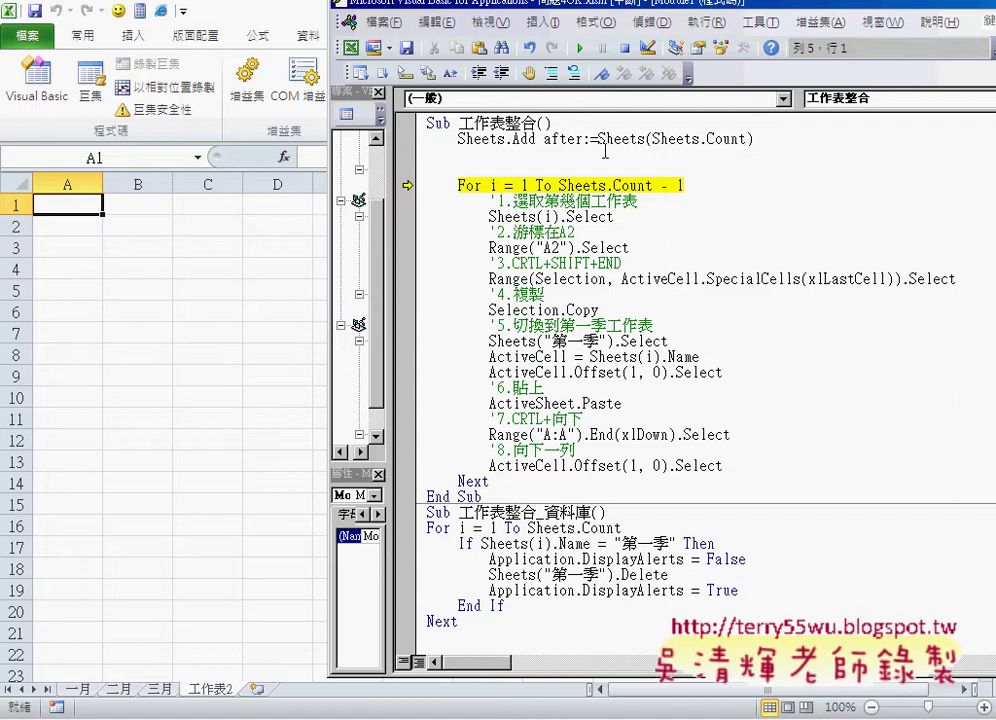
left_click_drag(599, 139, 762, 140)
key("ctrl+c")
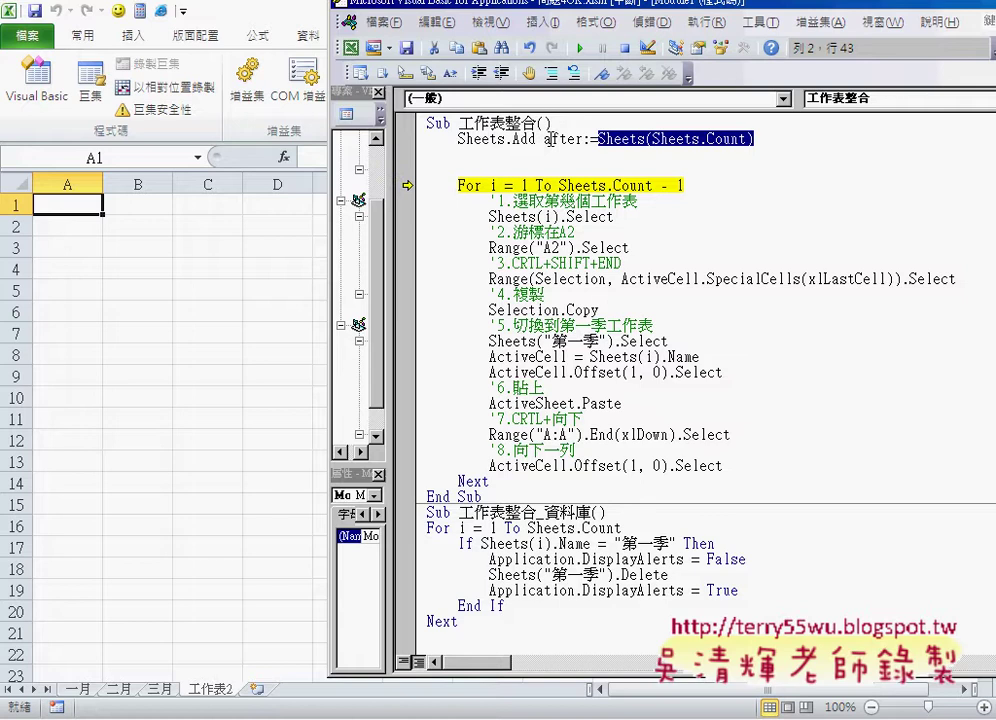
left_click(538, 152)
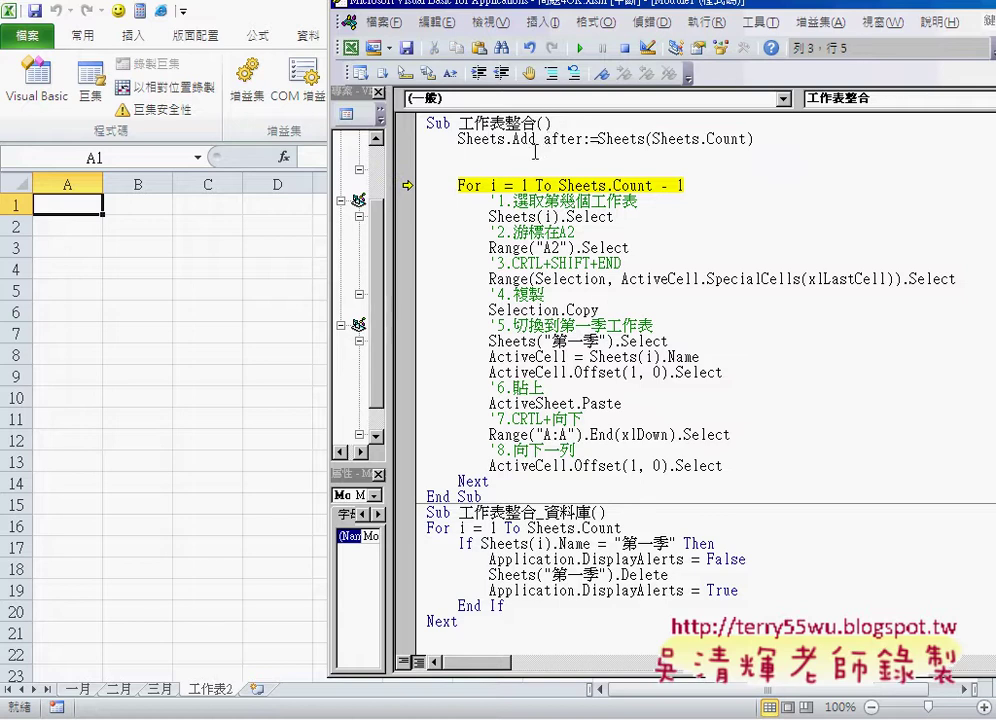
Step: Write Sheets(Sheets.Count).Name = "第一季" on line 3 and run it to rename the new sheet
key("ctrl+v")
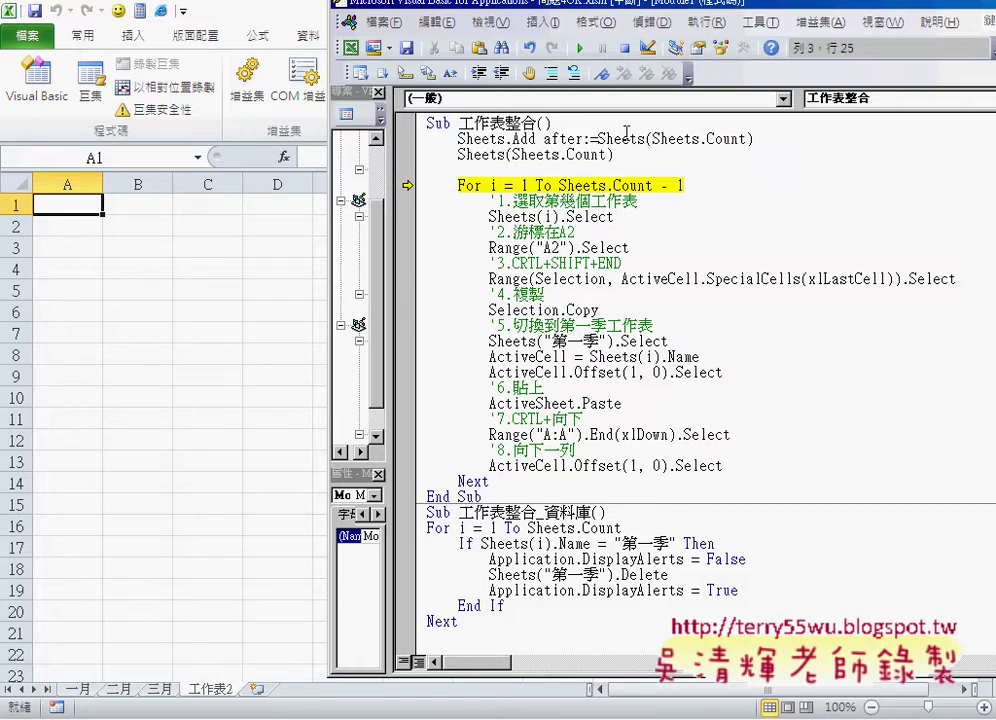
type(".")
type("na")
type("me")
type("=")
type("\"\"")
key("Left")
type("4")
key("BackSpace")
type("第")
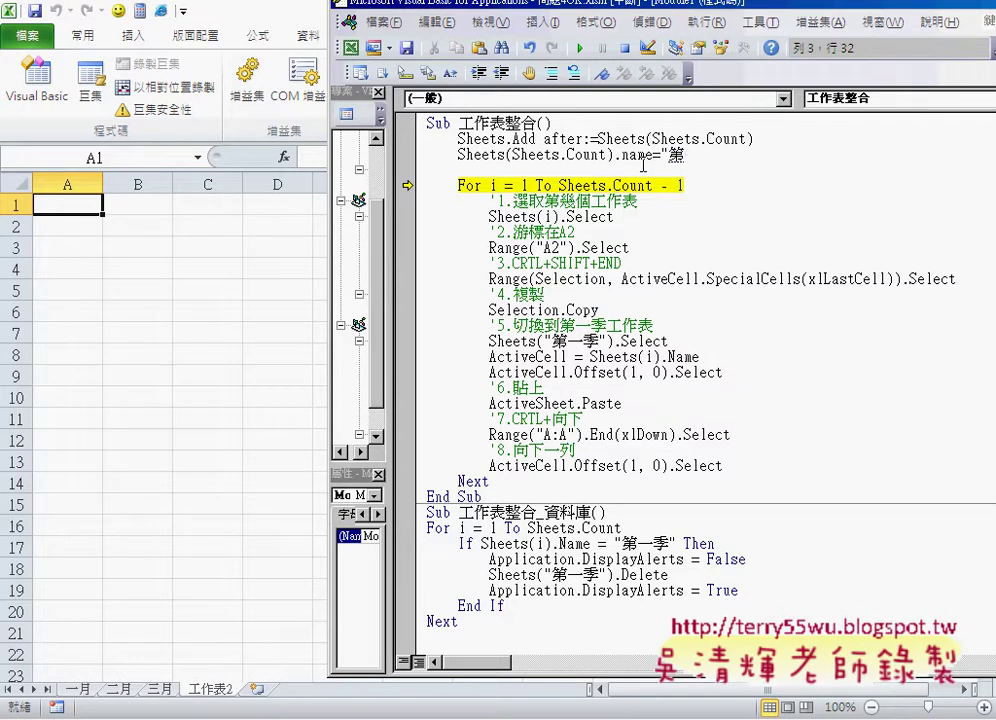
type("一季")
key("Return")
left_click_drag(408, 185, 409, 154)
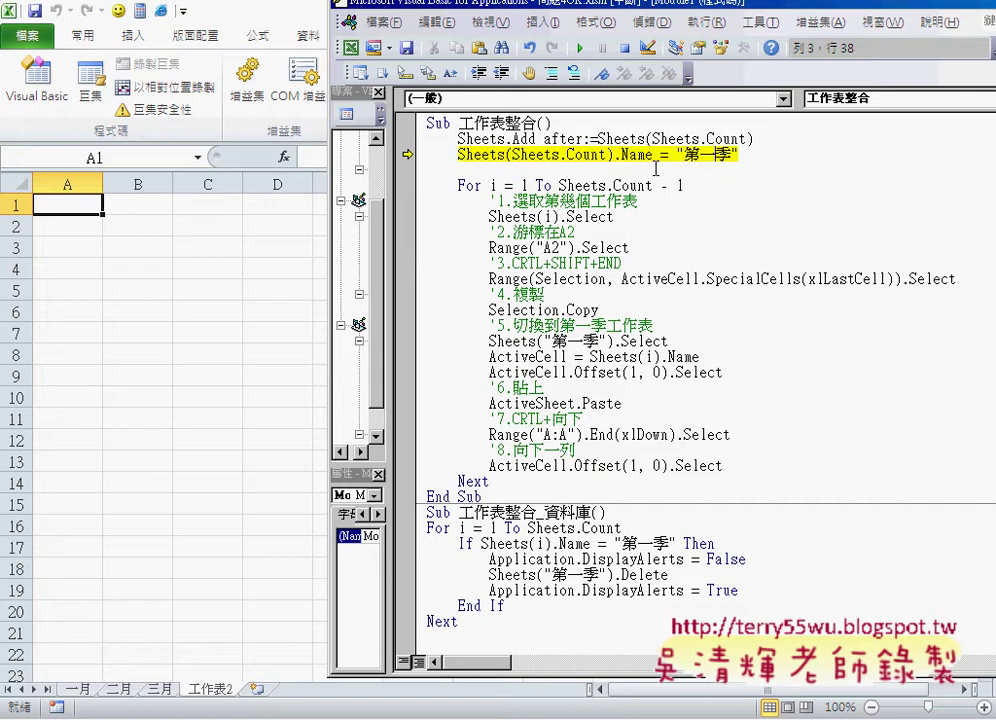
key("F8")
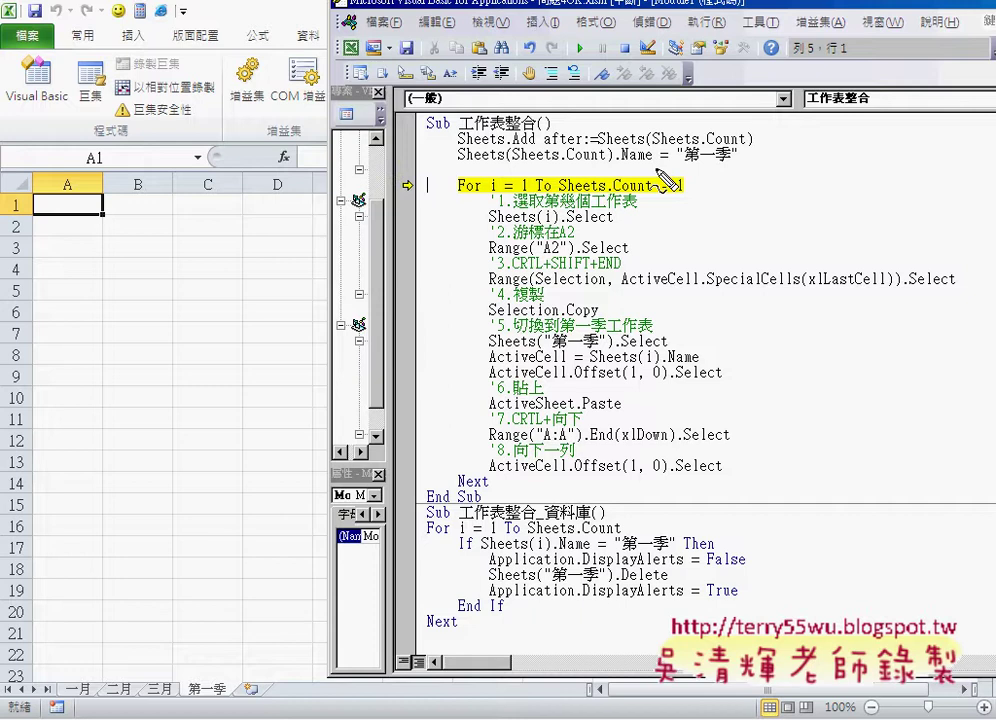
Step: Check the 第一季 sheet, then reset the paused 工作表整合 macro to end break mode
left_click_drag(228, 672, 233, 694)
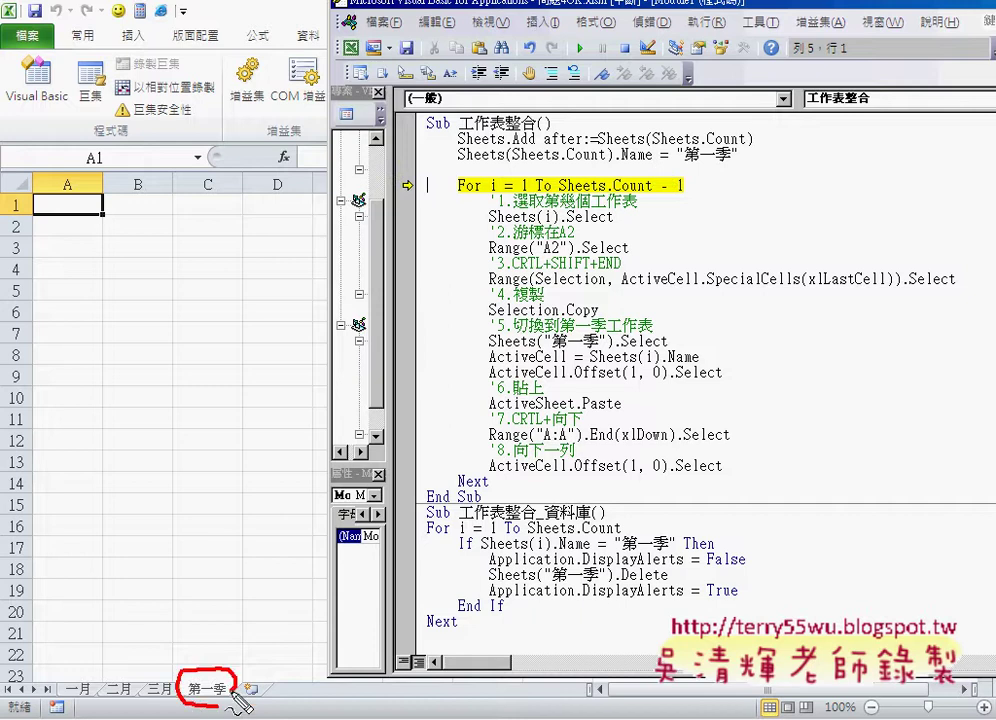
mouse_move(443, 162)
left_mouse_down()
mouse_move(222, 590)
mouse_move(231, 578)
left_mouse_up()
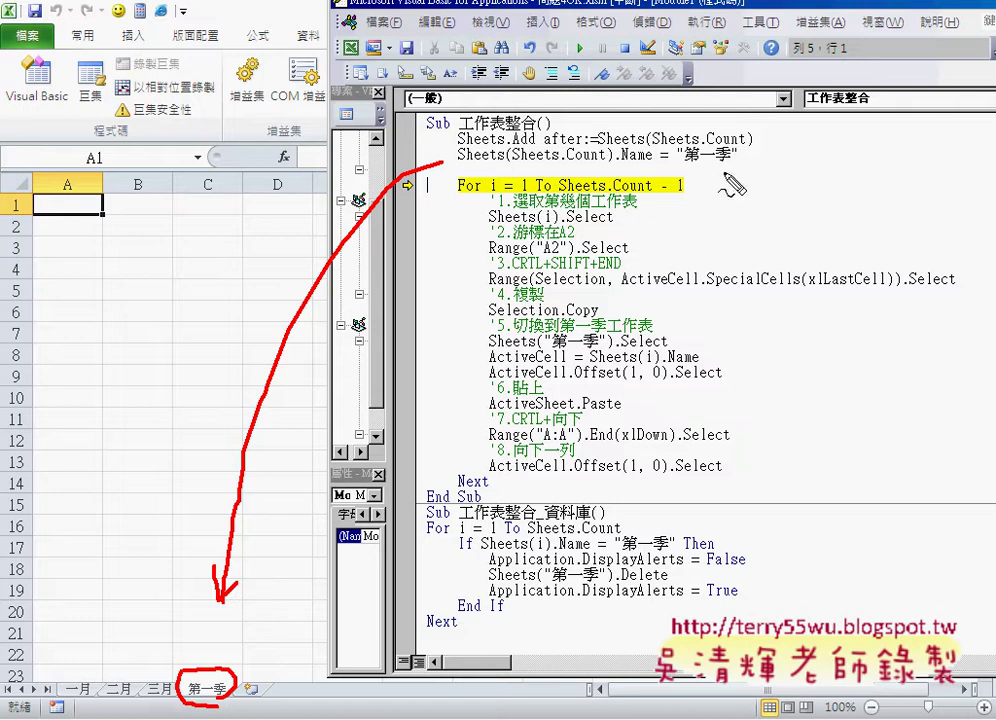
mouse_move(745, 160)
left_mouse_down()
mouse_move(445, 170)
mouse_move(452, 122)
mouse_move(735, 120)
mouse_move(775, 175)
mouse_move(712, 184)
left_mouse_up()
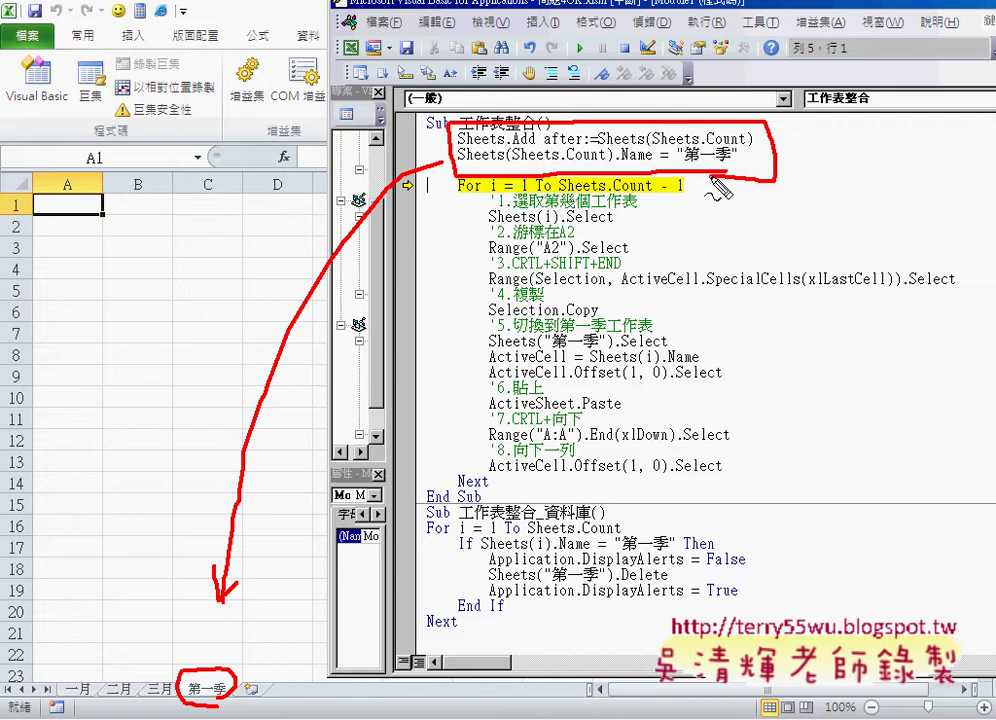
key("Escape")
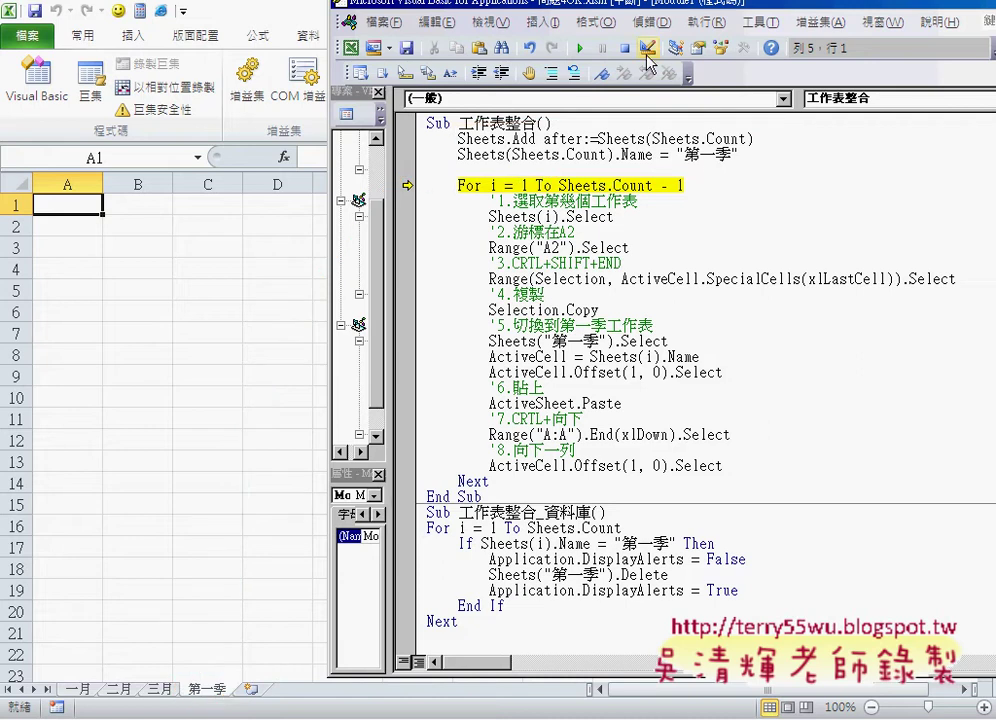
left_click(625, 47)
Step: Rerun 工作表整合 from its Sub line, stepping past Sheets.Add until error 1004 appears
left_click(547, 140)
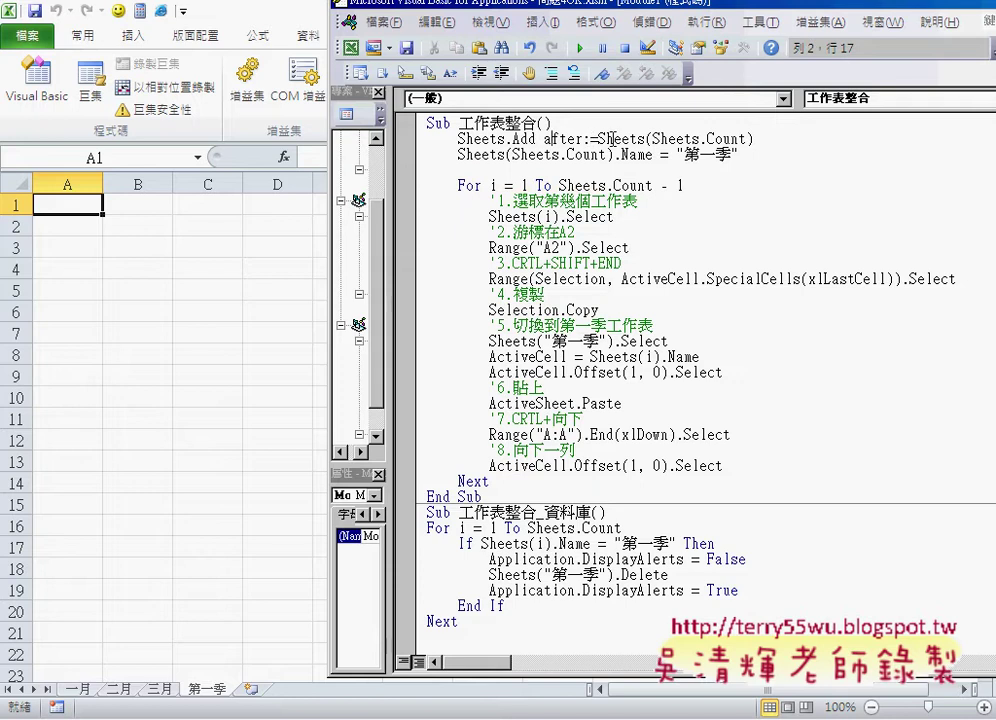
left_click(587, 121)
key("F8")
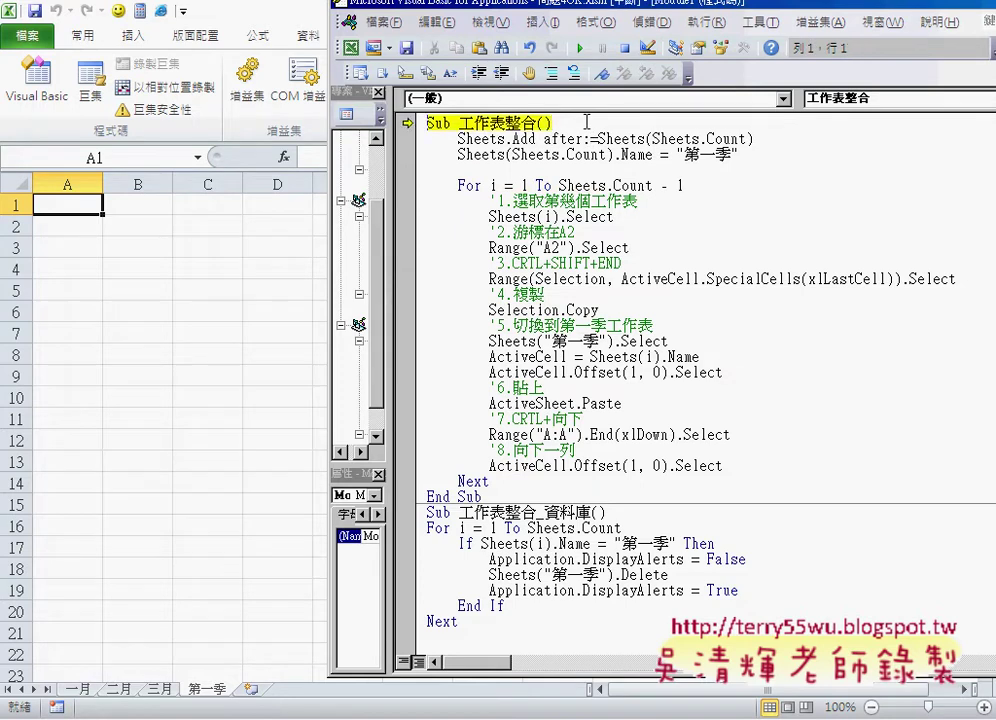
key("F8")
key("F8")
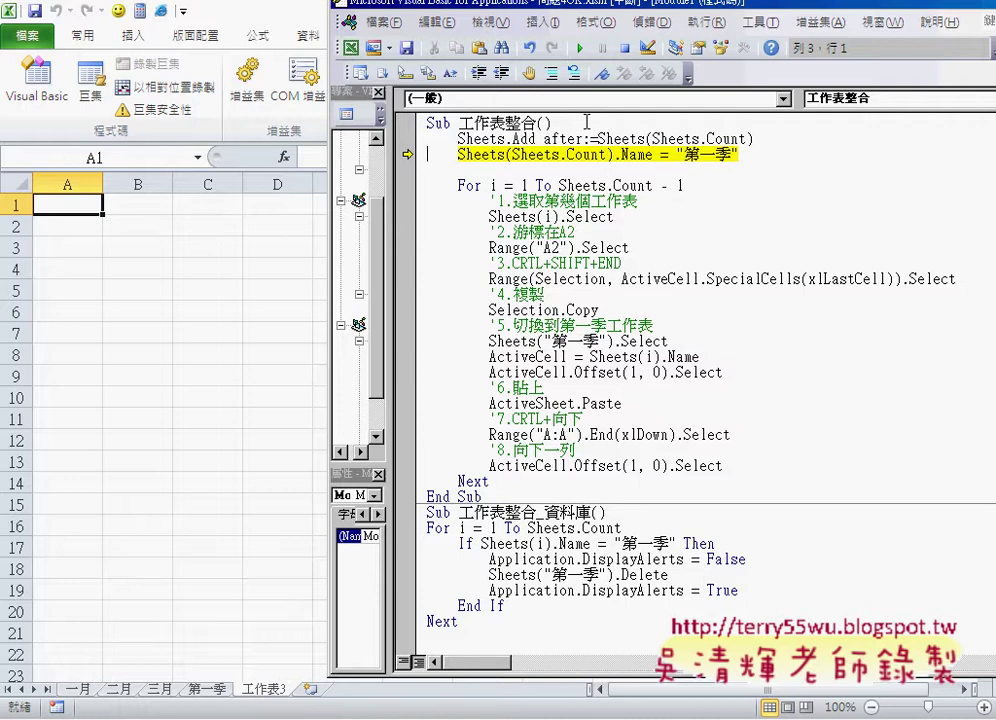
key("F8")
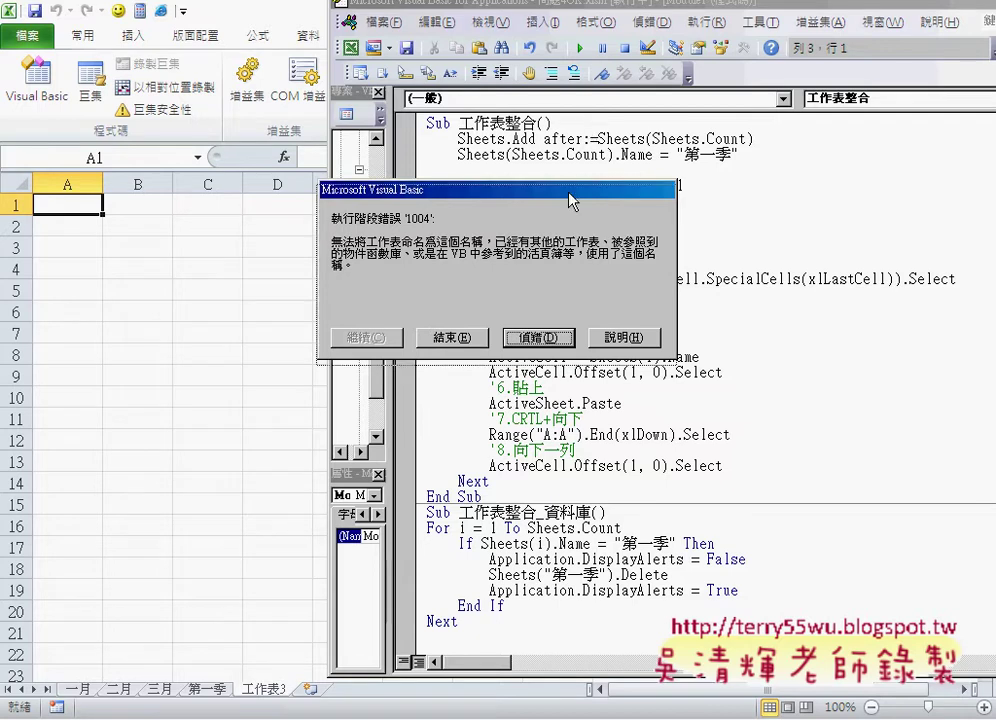
Step: Move the error message aside, choose Debug, and select the Sheets.Add and Name lines
left_click_drag(480, 190, 452, 260)
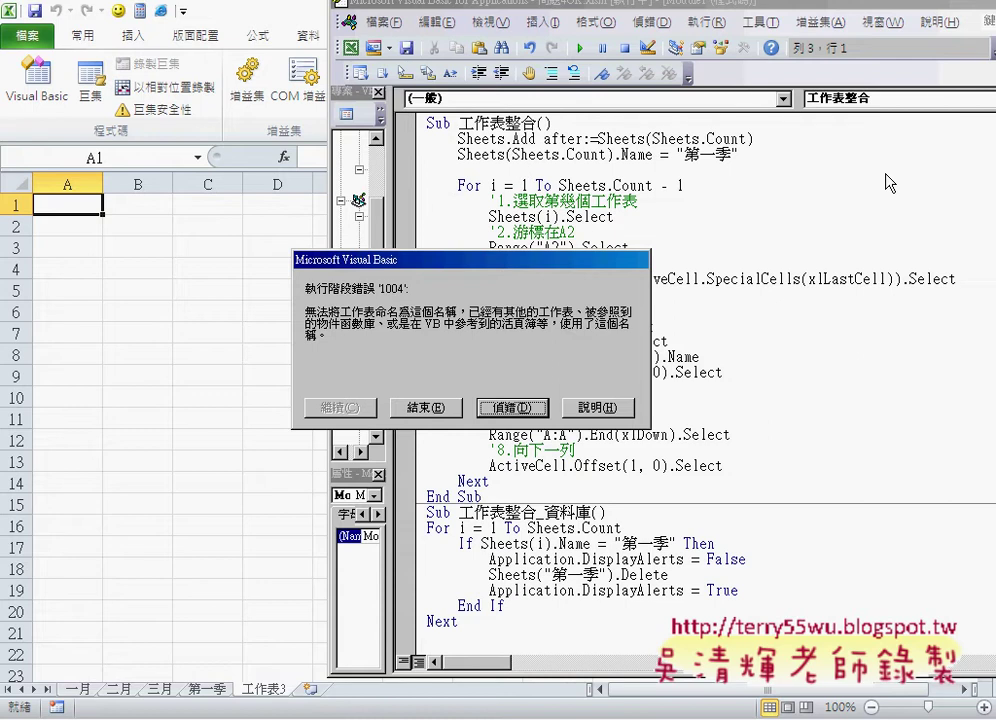
key("Return")
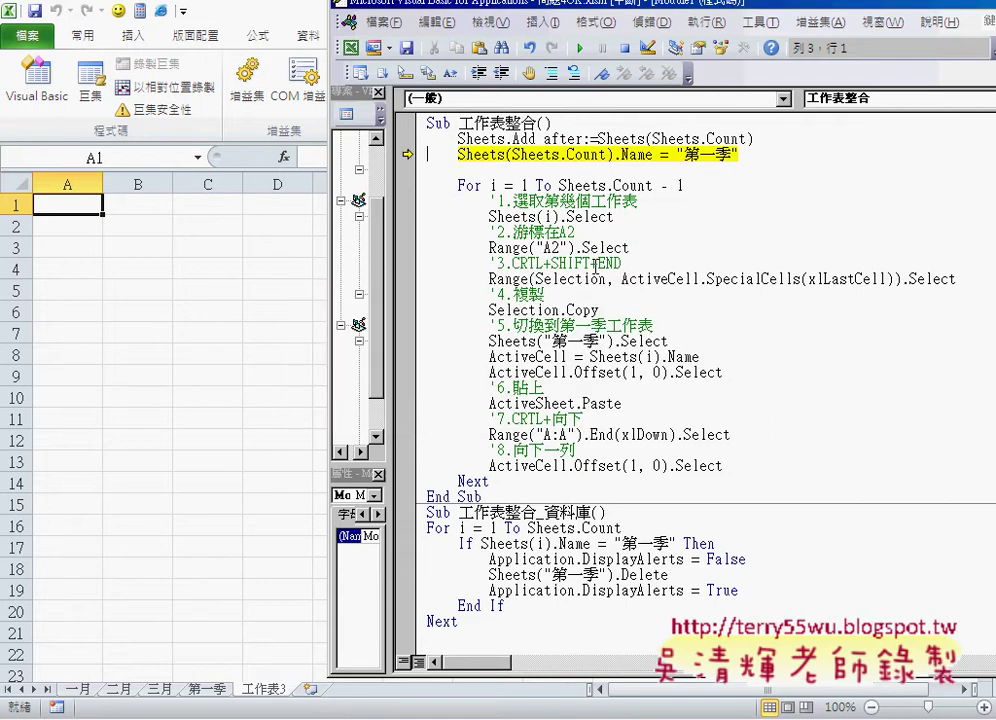
left_click_drag(745, 156, 412, 148)
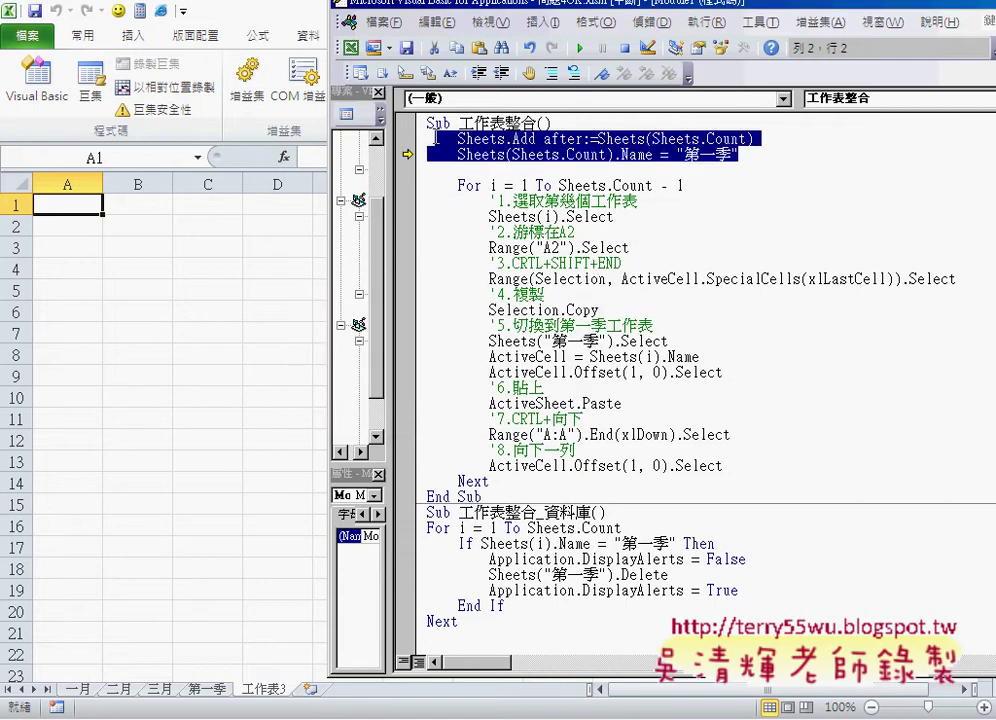